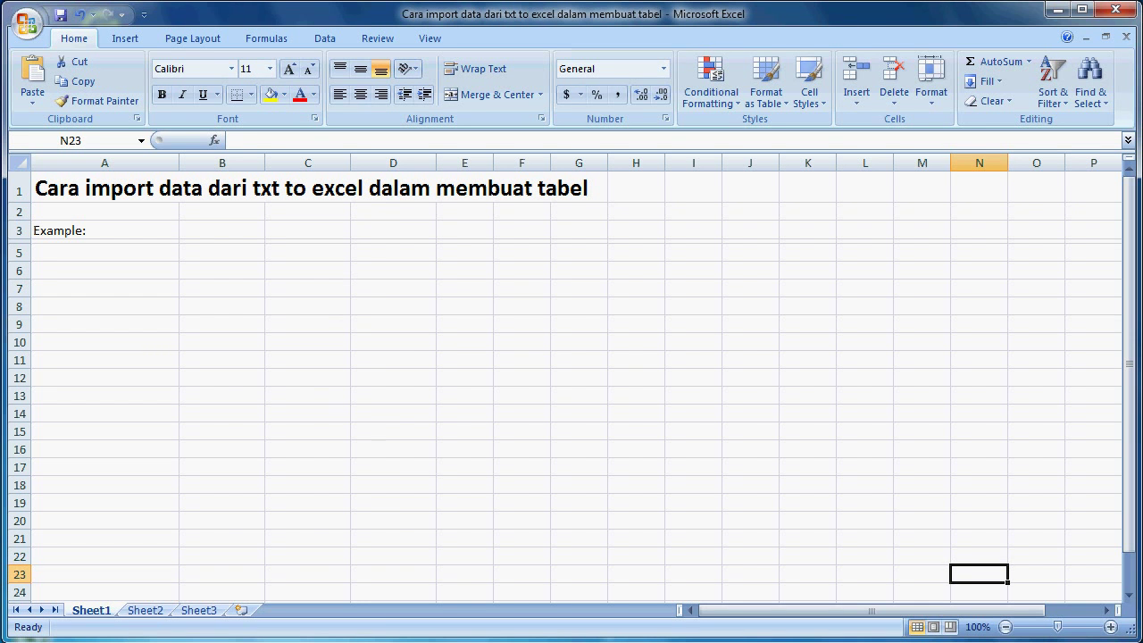
# Step: Bring the Notepad file holding the comma-separated sales data into view
pyautogui.hotkey('alt', 'Tab')
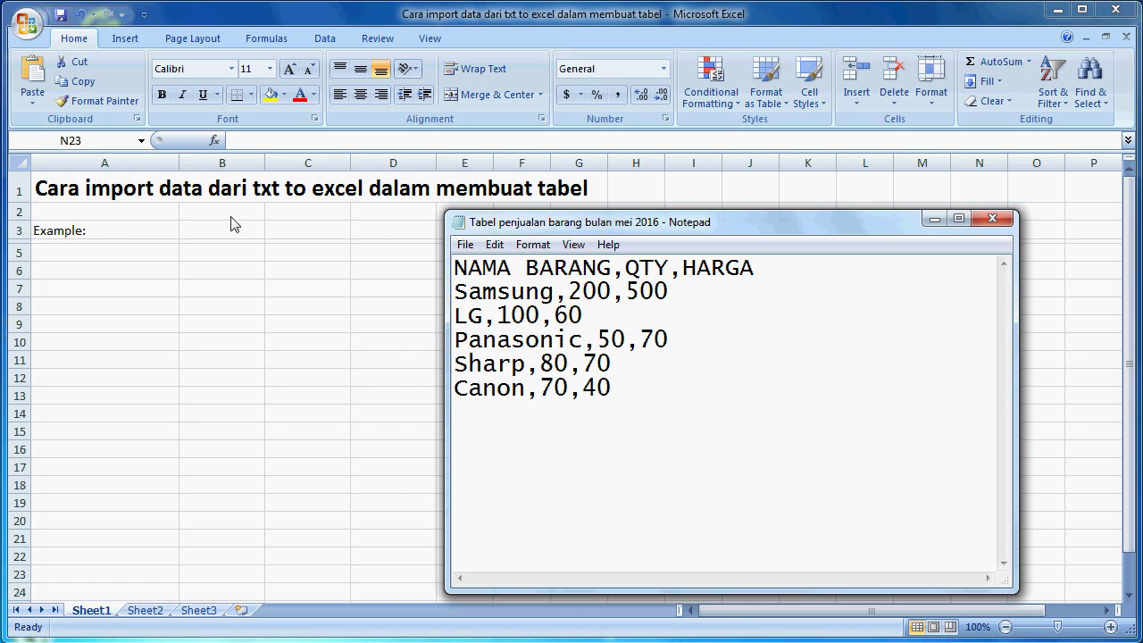
# Step: Start a From Text import of the sales text file into cell A5
pyautogui.click(90, 253)
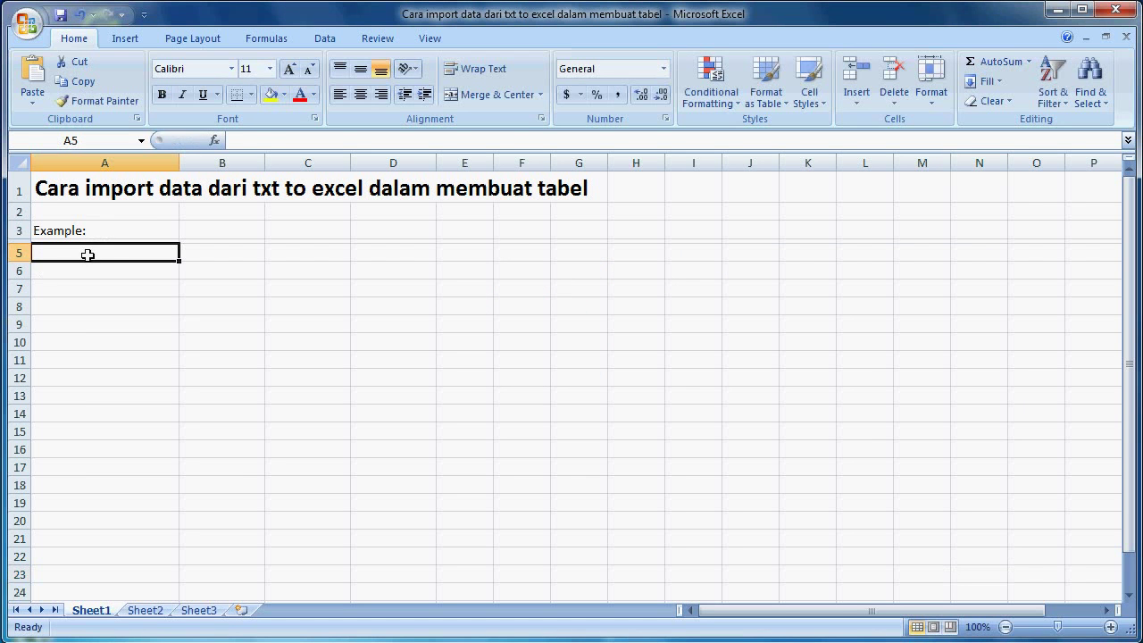
pyautogui.click(326, 43)
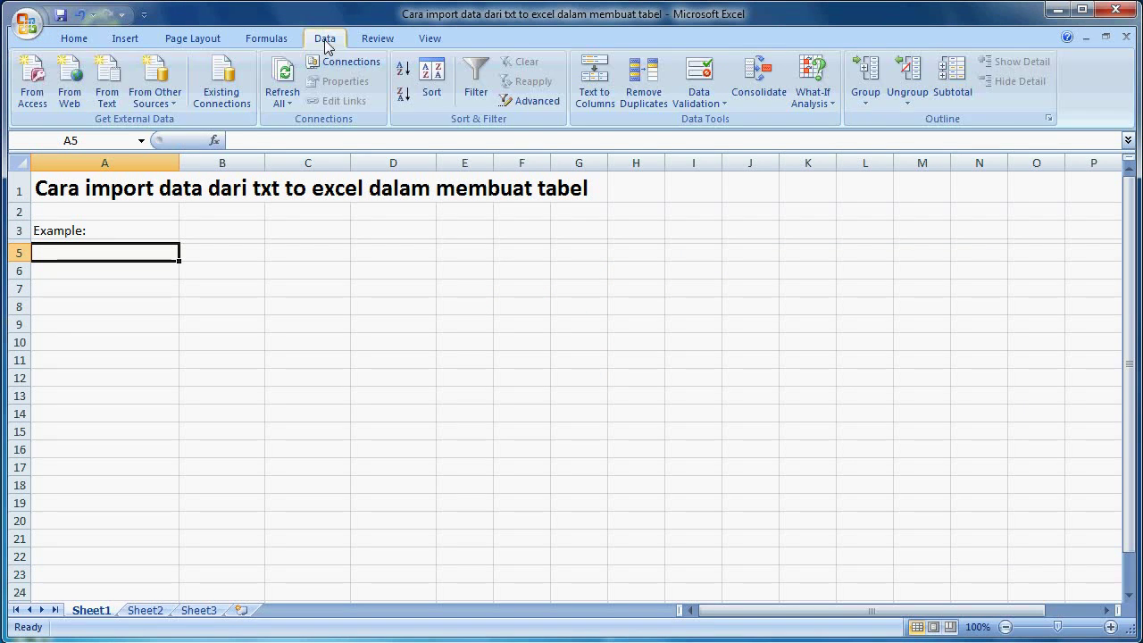
pyautogui.click(109, 96)
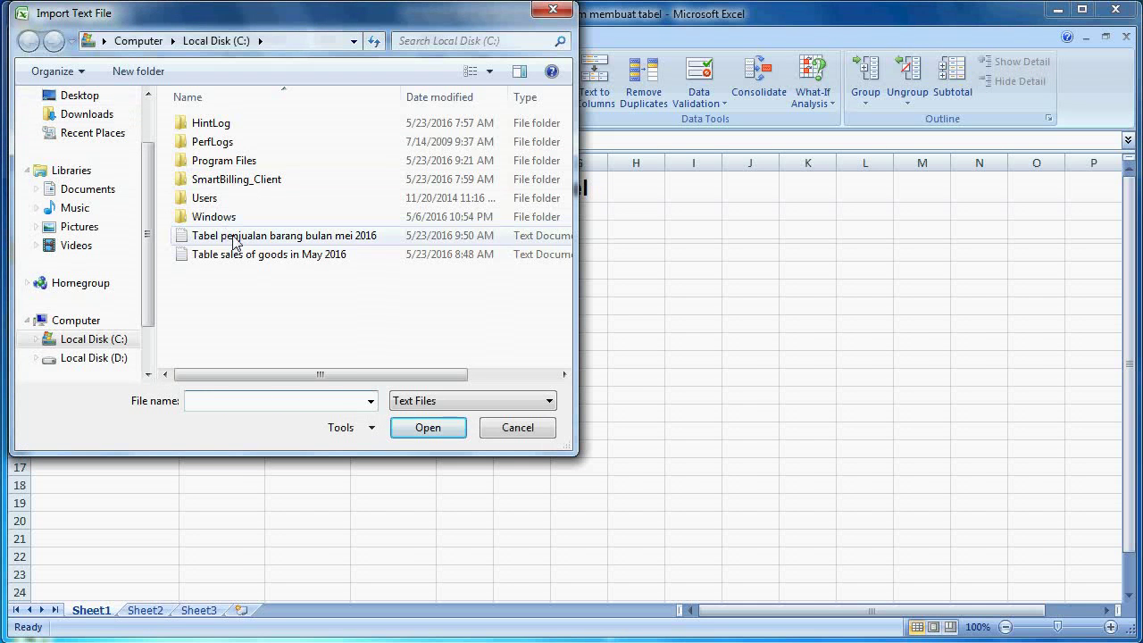
pyautogui.click(235, 238)
pyautogui.click(428, 428)
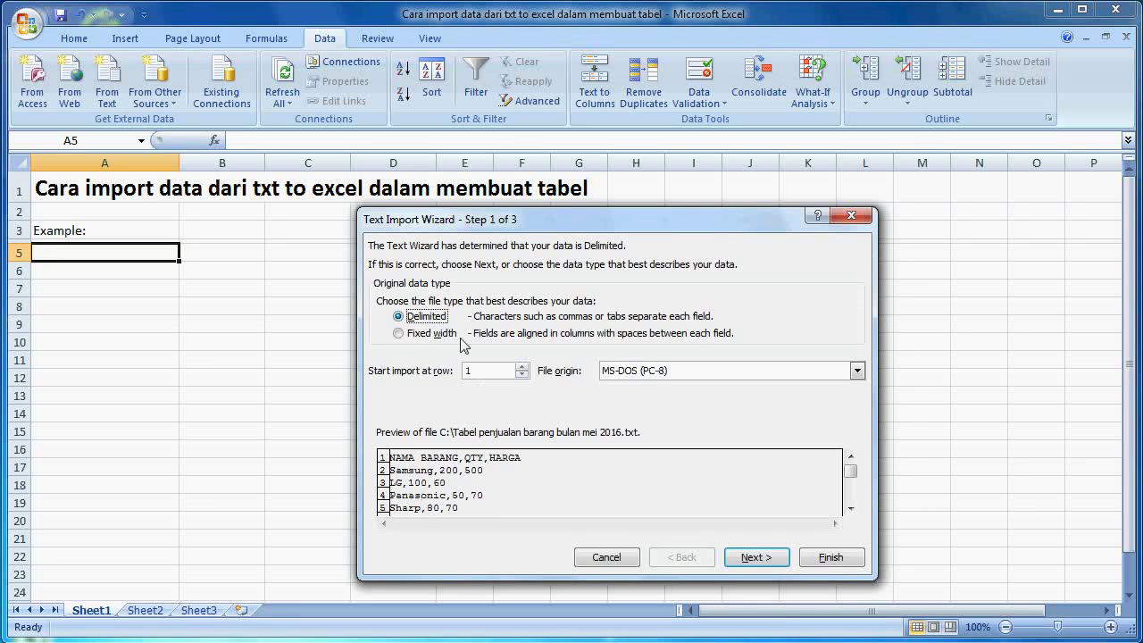
# Step: Import it as comma-delimited with no text qualifier at =$A$5, then select A5:C10
pyautogui.click(755, 558)
pyautogui.click(397, 297)
pyautogui.click(400, 331)
pyautogui.click(629, 345)
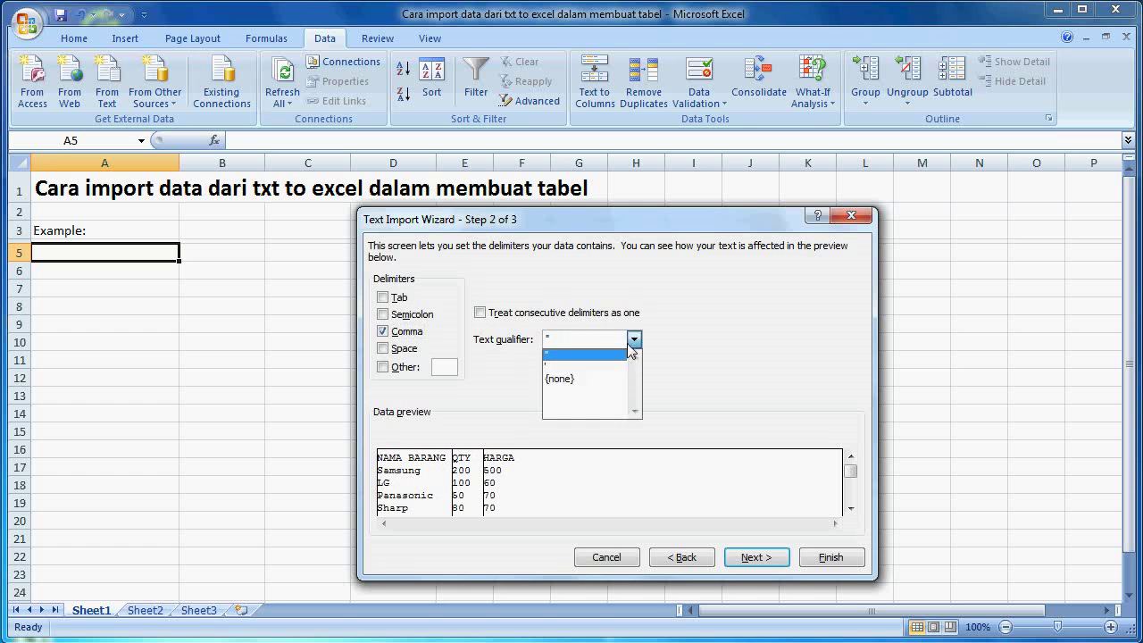
pyautogui.click(559, 378)
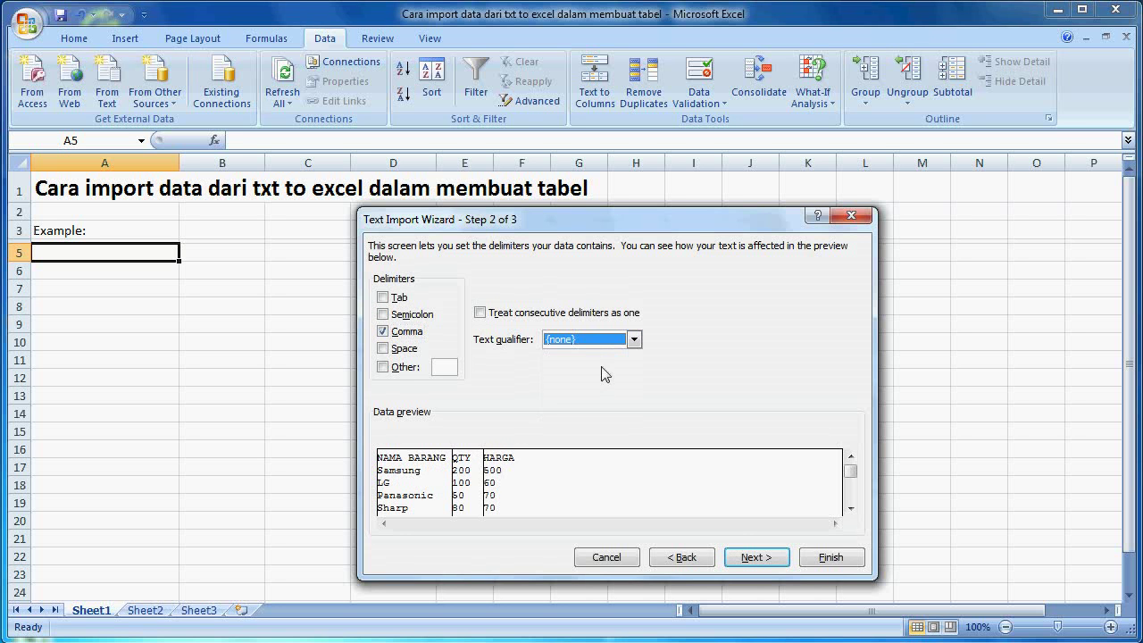
pyautogui.click(743, 550)
pyautogui.click(829, 556)
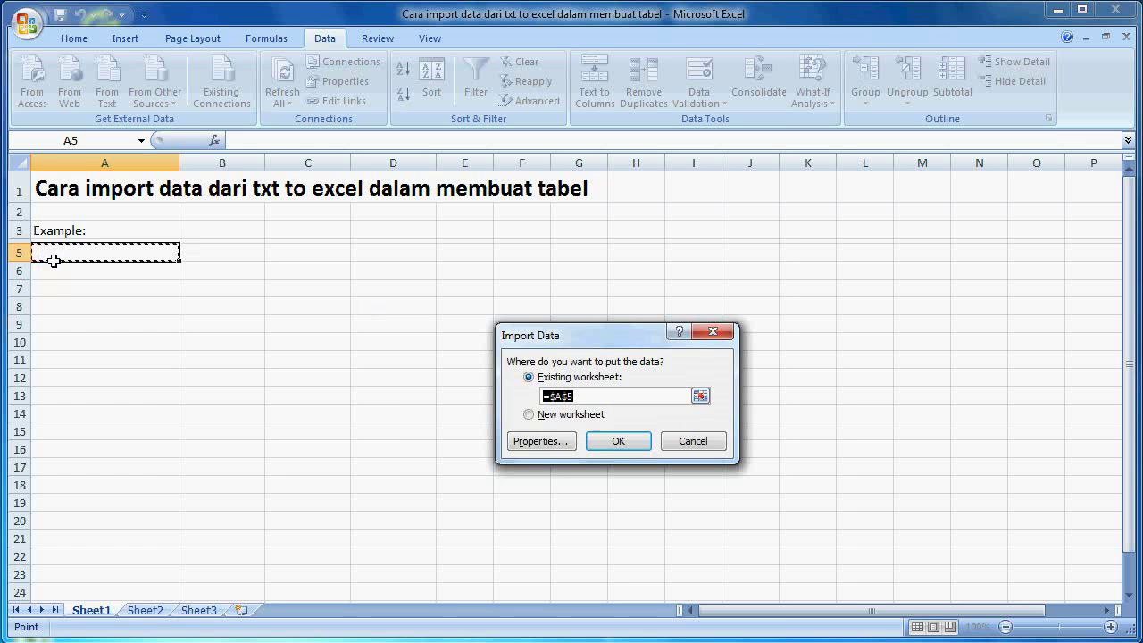
pyautogui.click(618, 441)
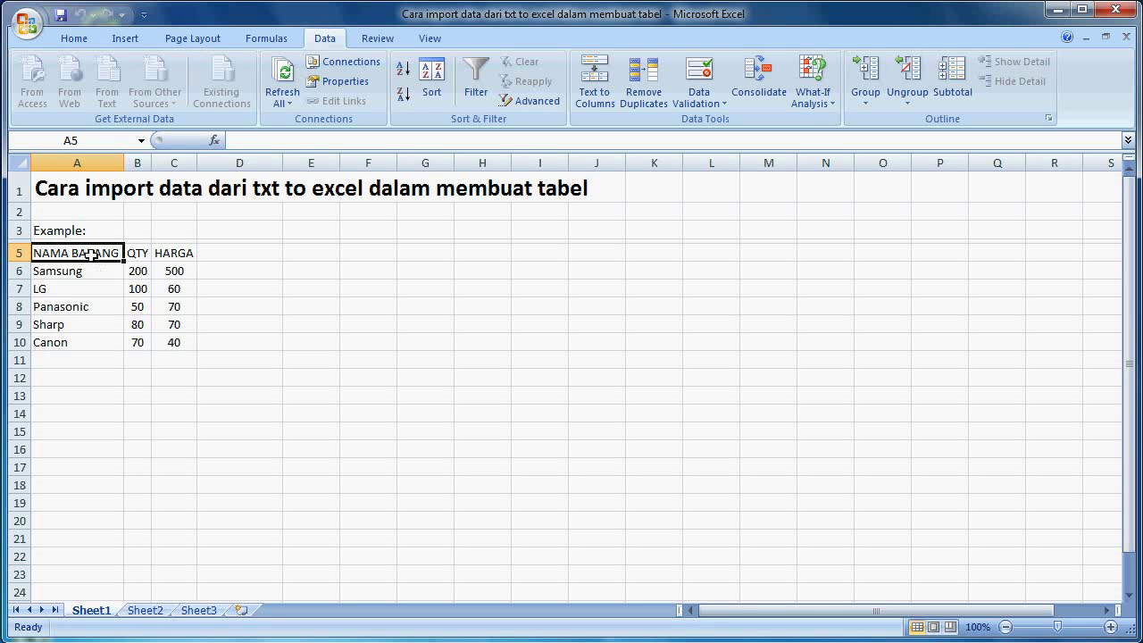
pyautogui.moveTo(95, 253); pyautogui.dragTo(170, 342)
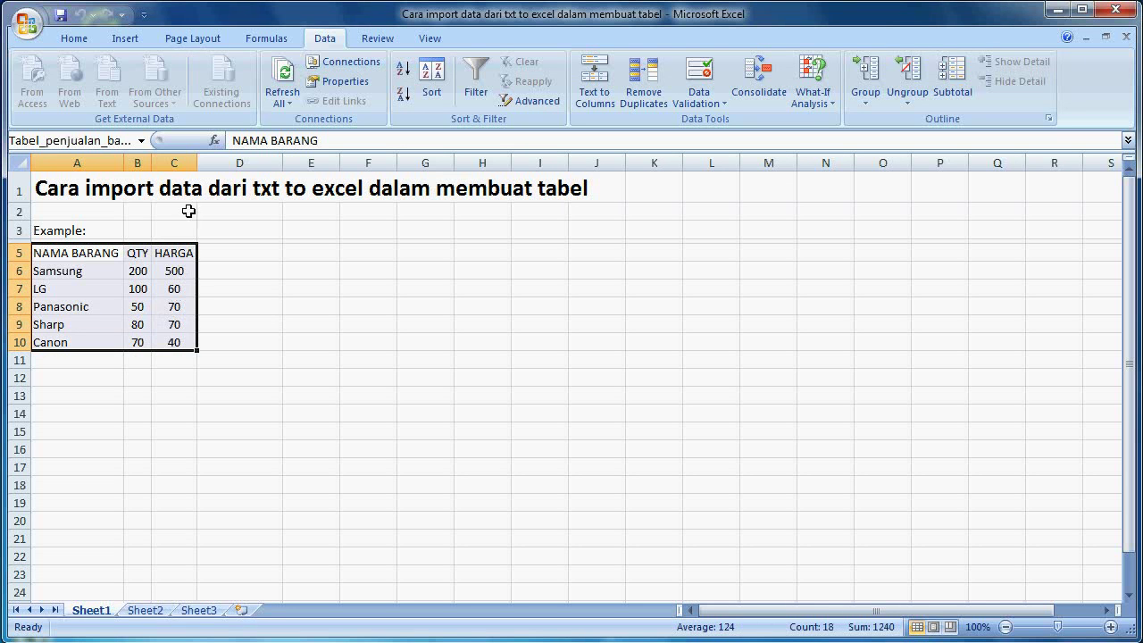
pyautogui.click(125, 40)
# Step: Convert A5:C10 into a table with headers, removing the external data connections
pyautogui.click(89, 72)
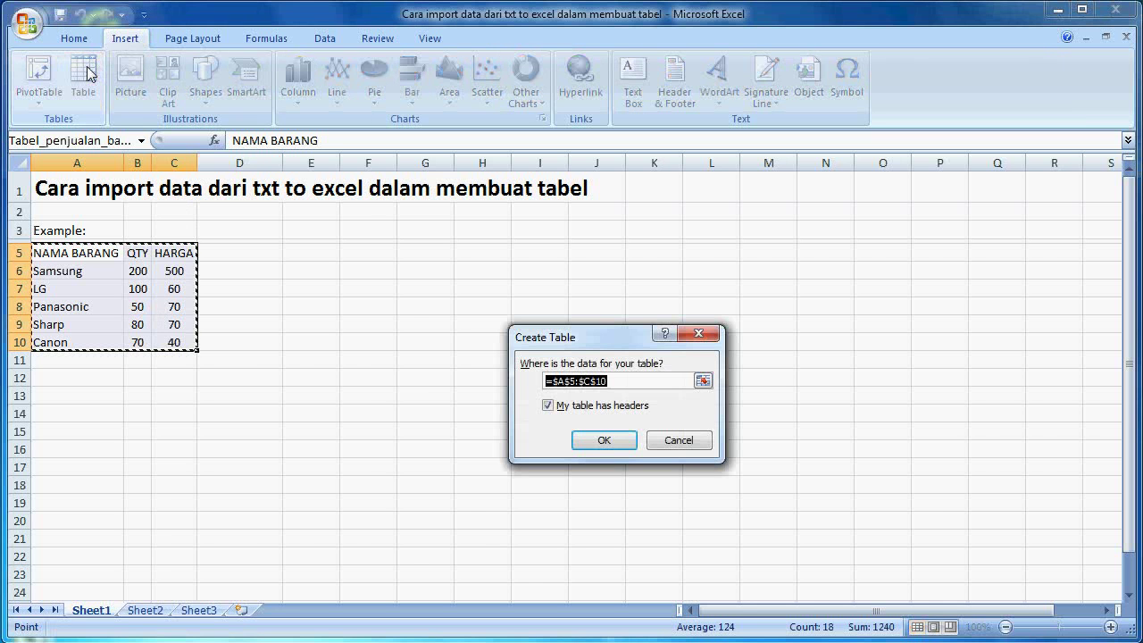
pyautogui.click(602, 438)
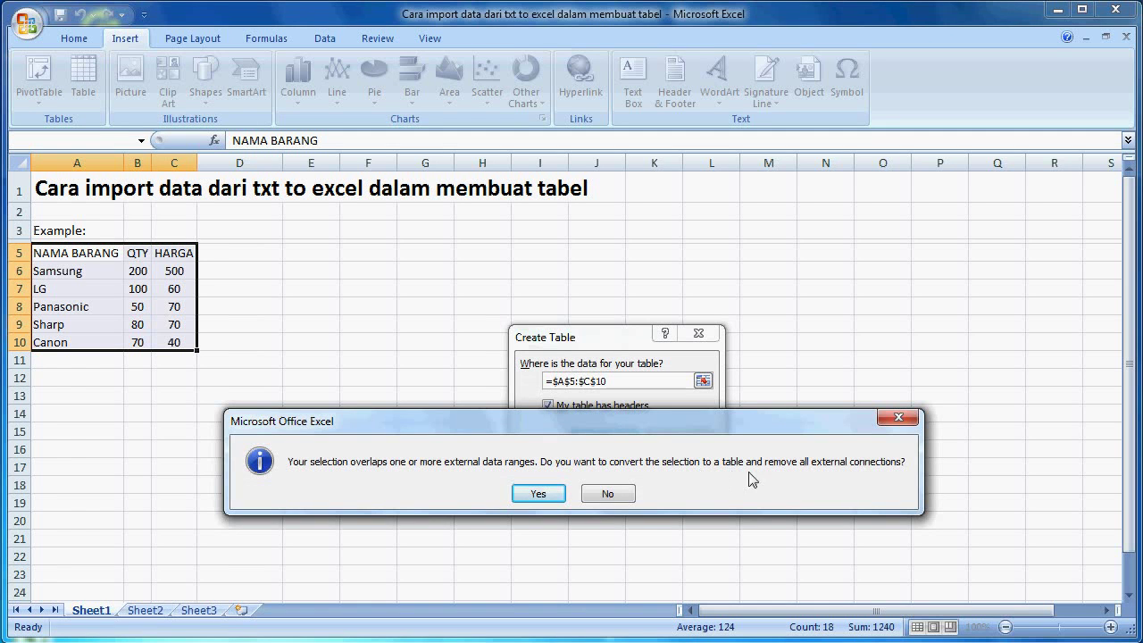
pyautogui.click(538, 493)
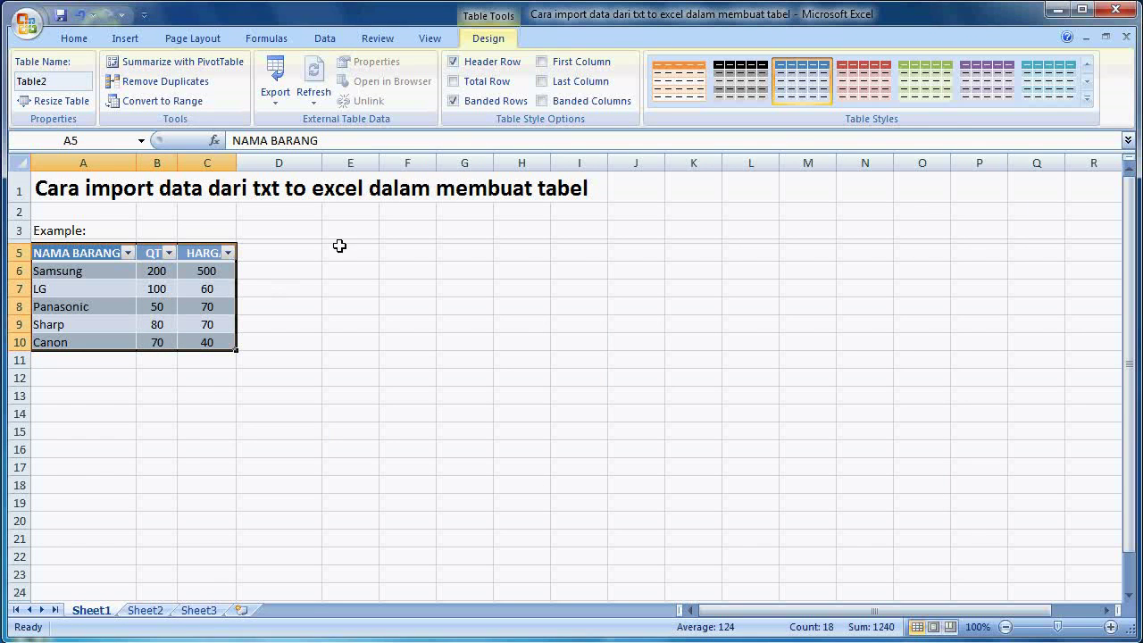
# Step: Apply the dark red table style and switch off the header filter arrows
pyautogui.click(1086, 98)
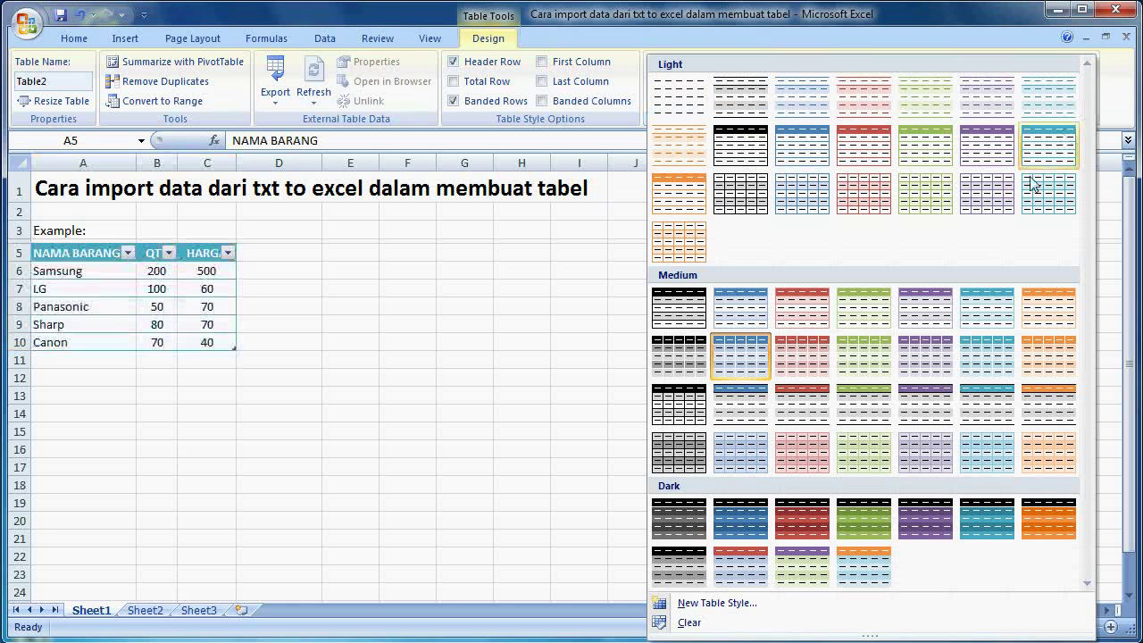
pyautogui.click(801, 516)
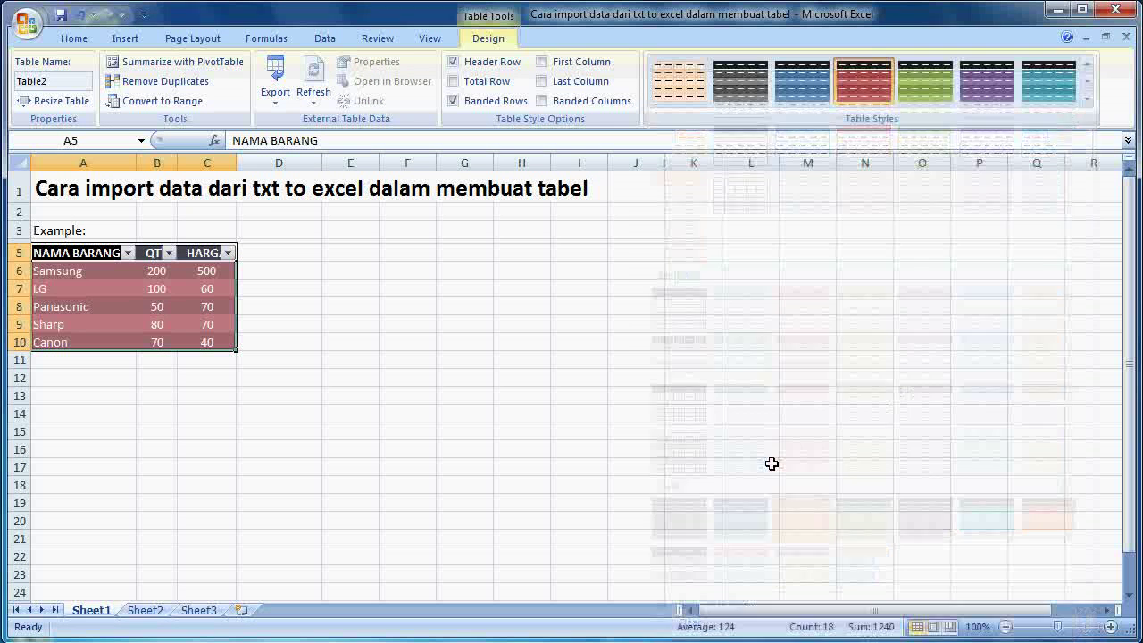
pyautogui.click(332, 38)
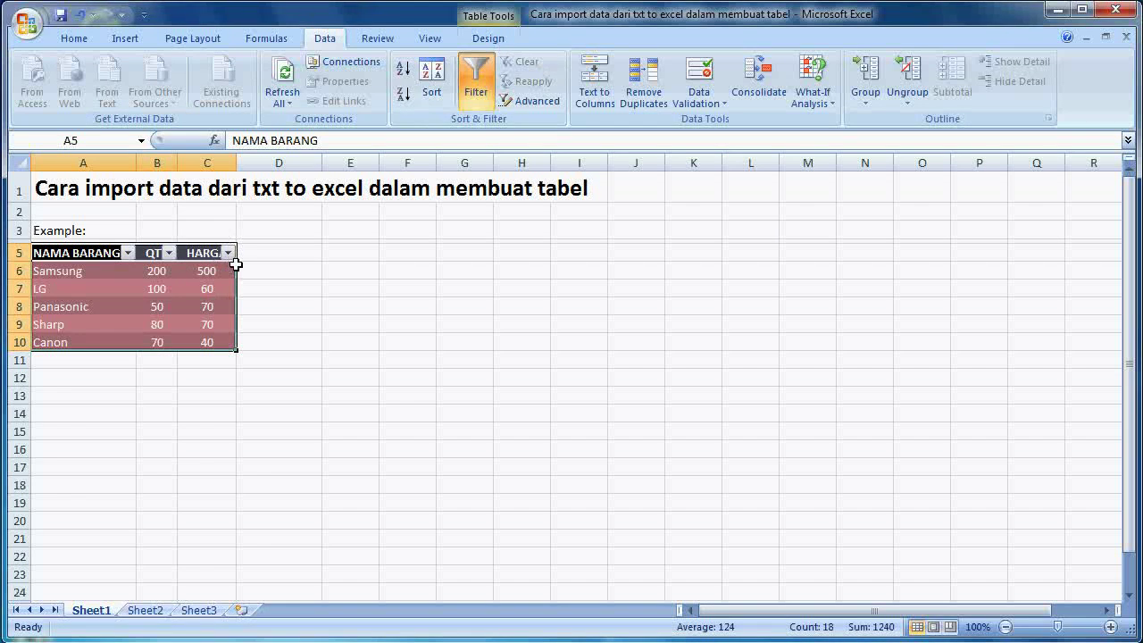
pyautogui.click(475, 82)
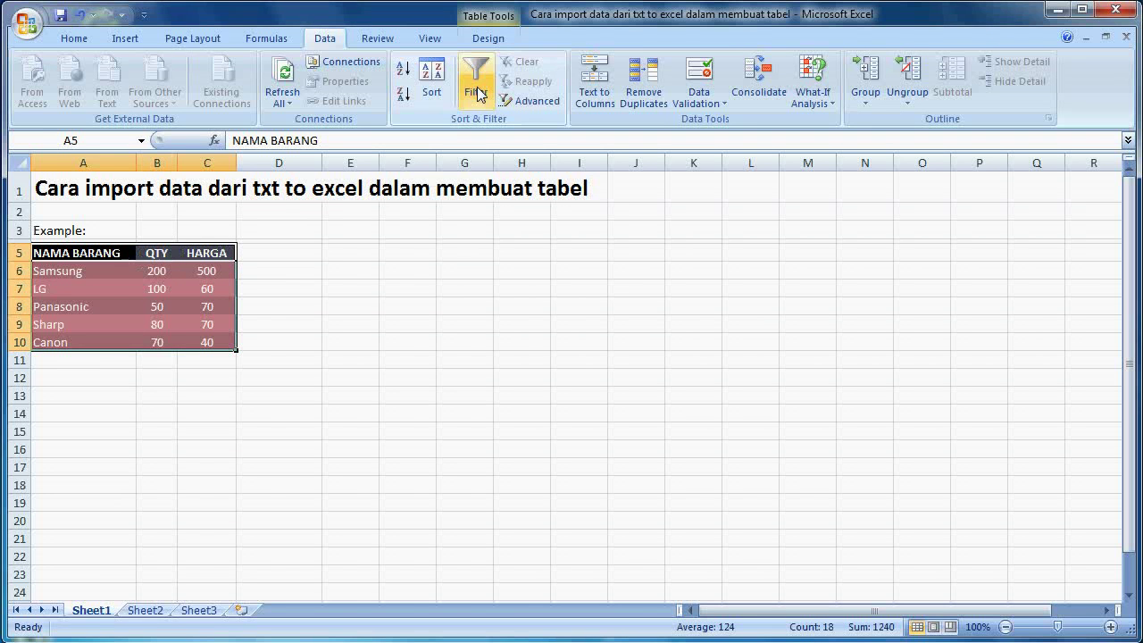
# Step: Insert a table column right of HARGA and give it the header TOTAL
pyautogui.click(207, 253)
pyautogui.rightClick(207, 252)
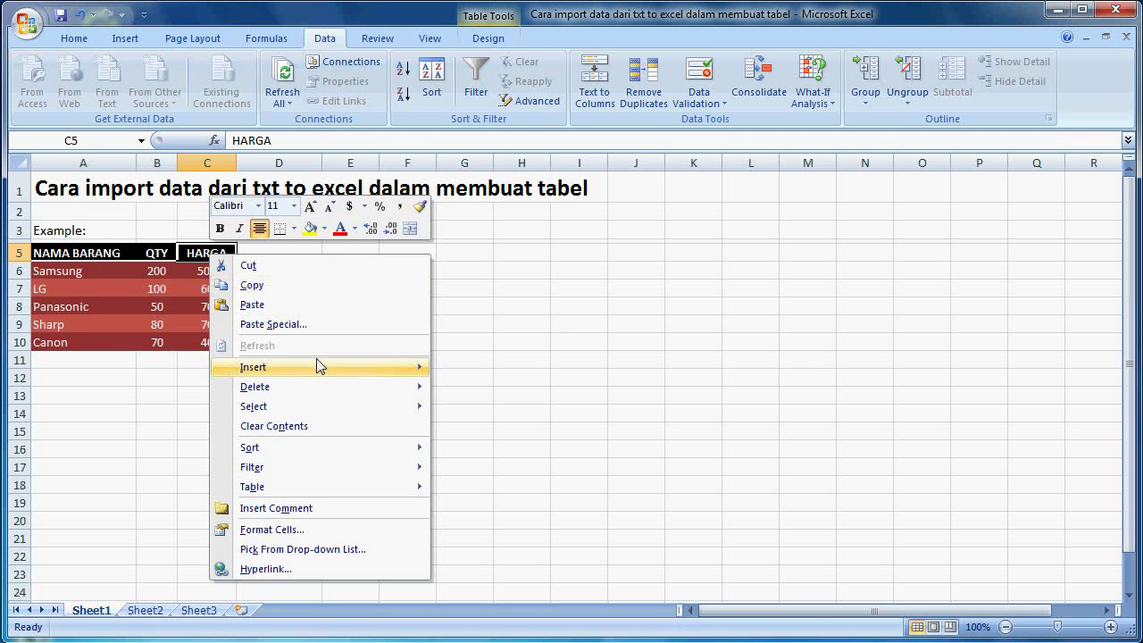
pyautogui.moveTo(321, 366)
pyautogui.click(503, 389)
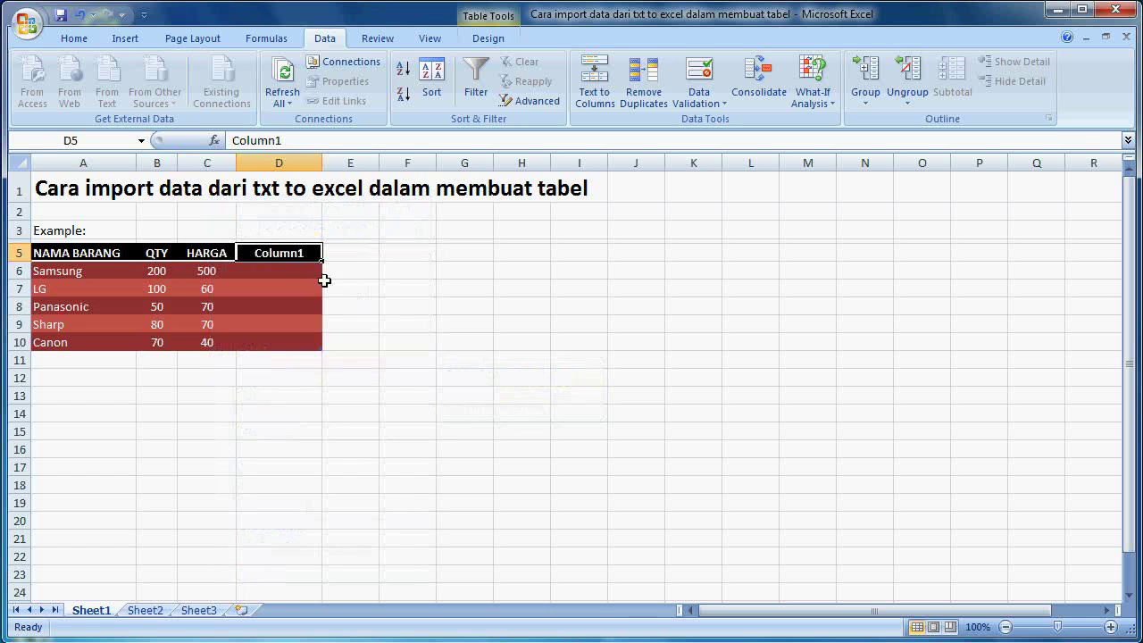
pyautogui.write('T')
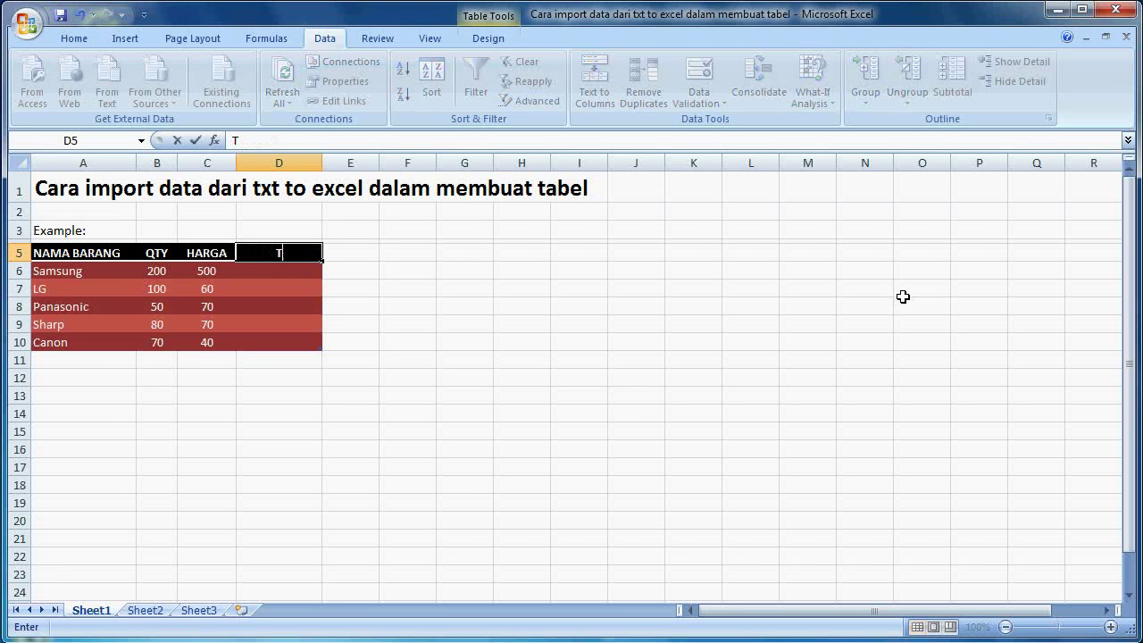
pyautogui.write('OTAL')
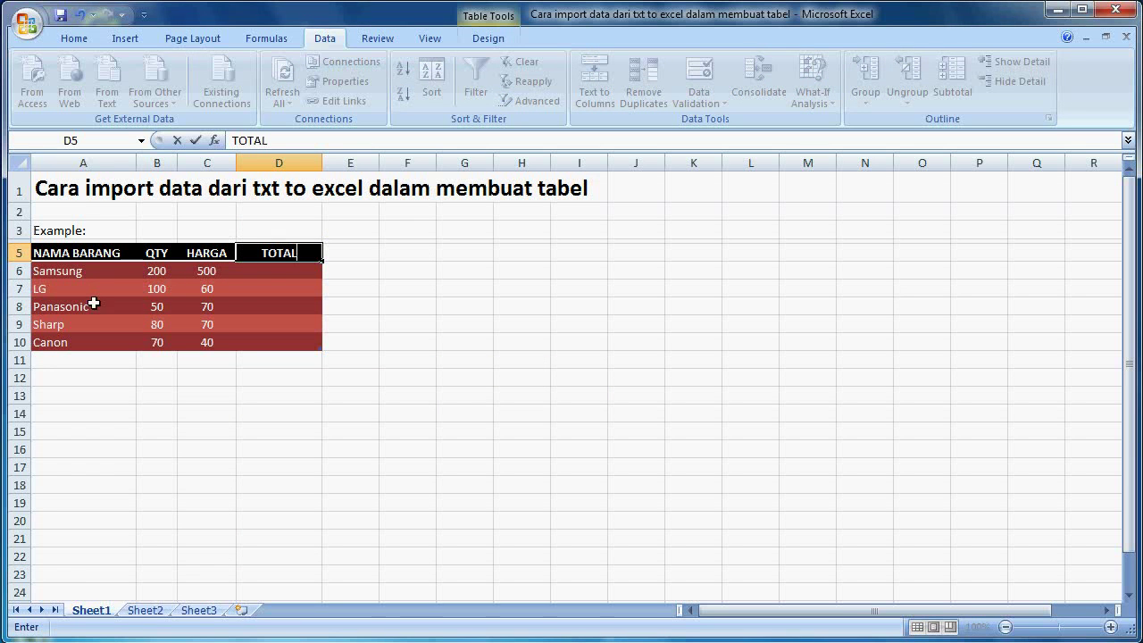
pyautogui.press('Return')
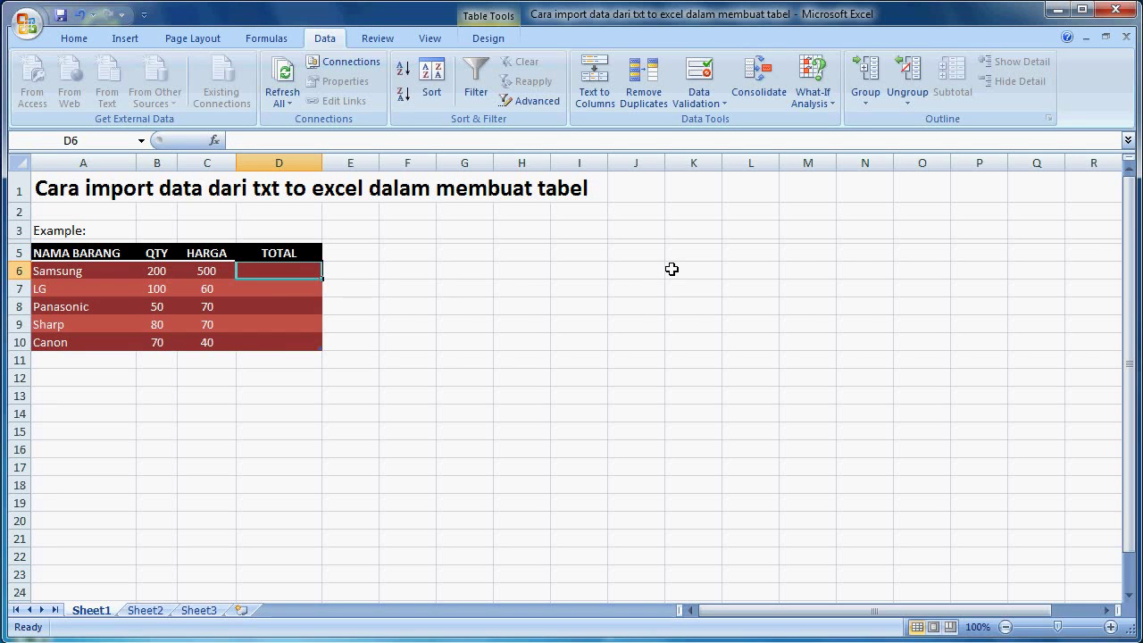
# Step: Enter =B6*C6 in D6 so TOTAL fills down, then select the HARGA and TOTAL values
pyautogui.write('=B')
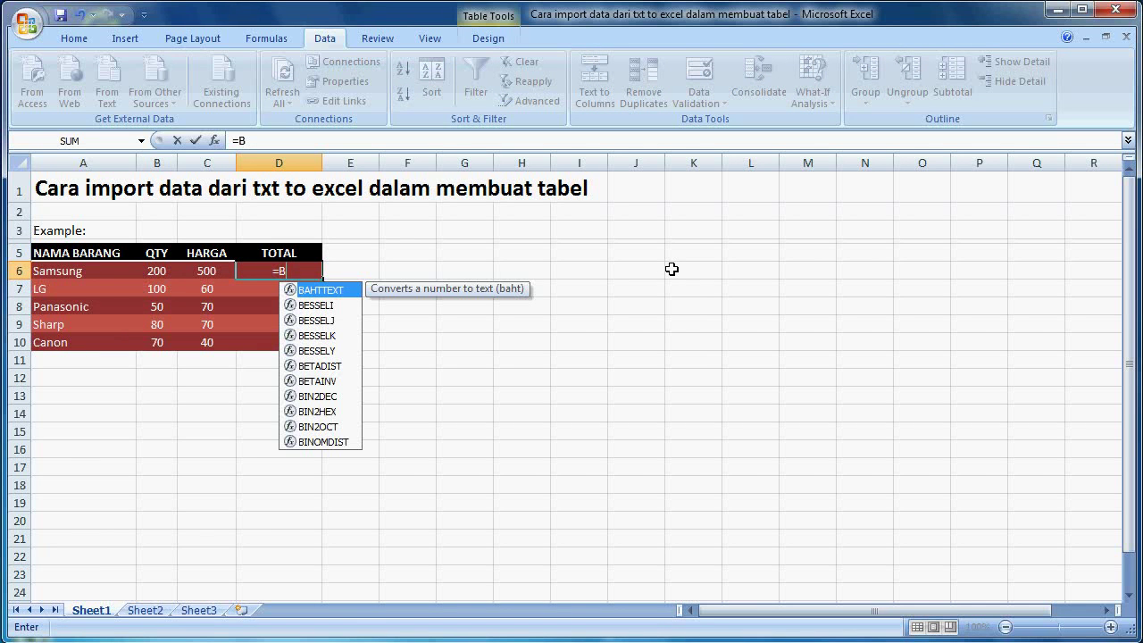
pyautogui.write('6')
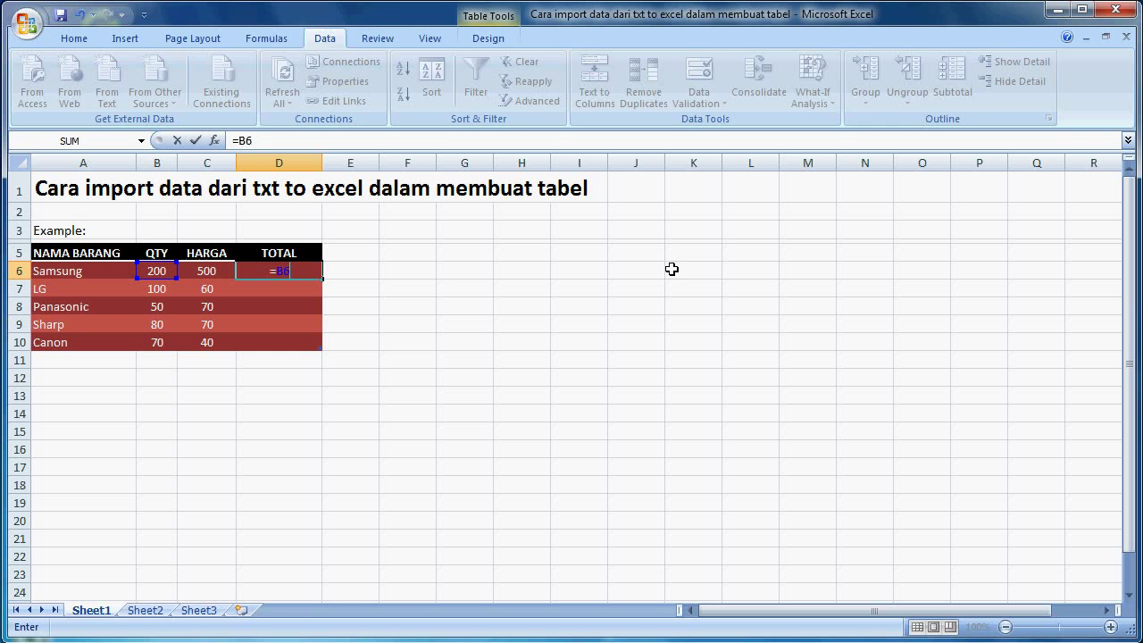
pyautogui.write('*C6')
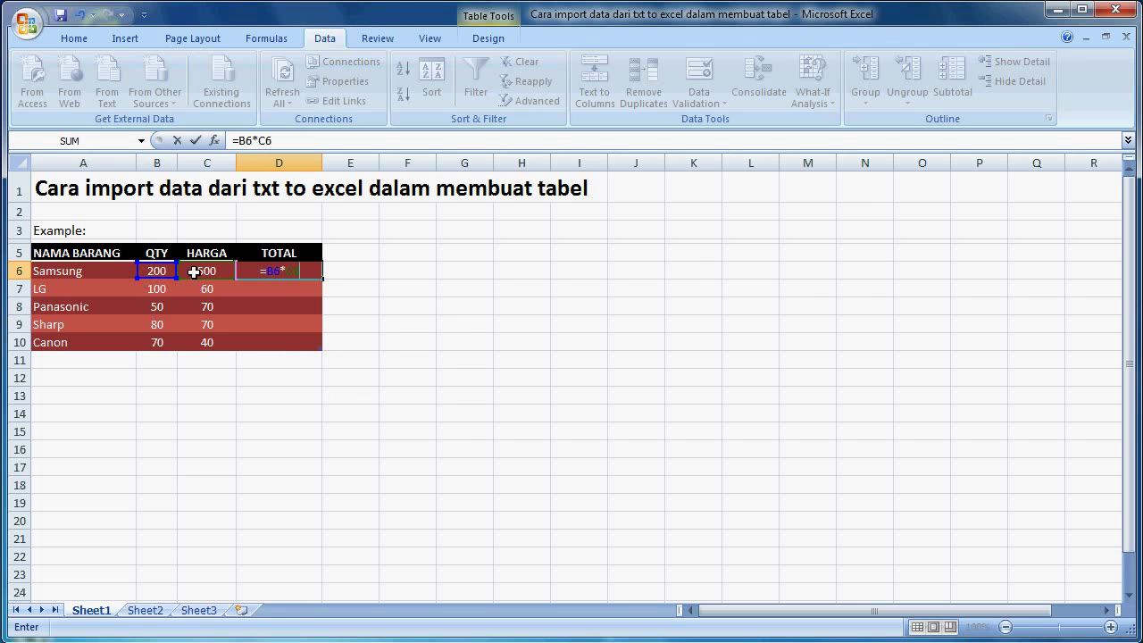
pyautogui.press('Return')
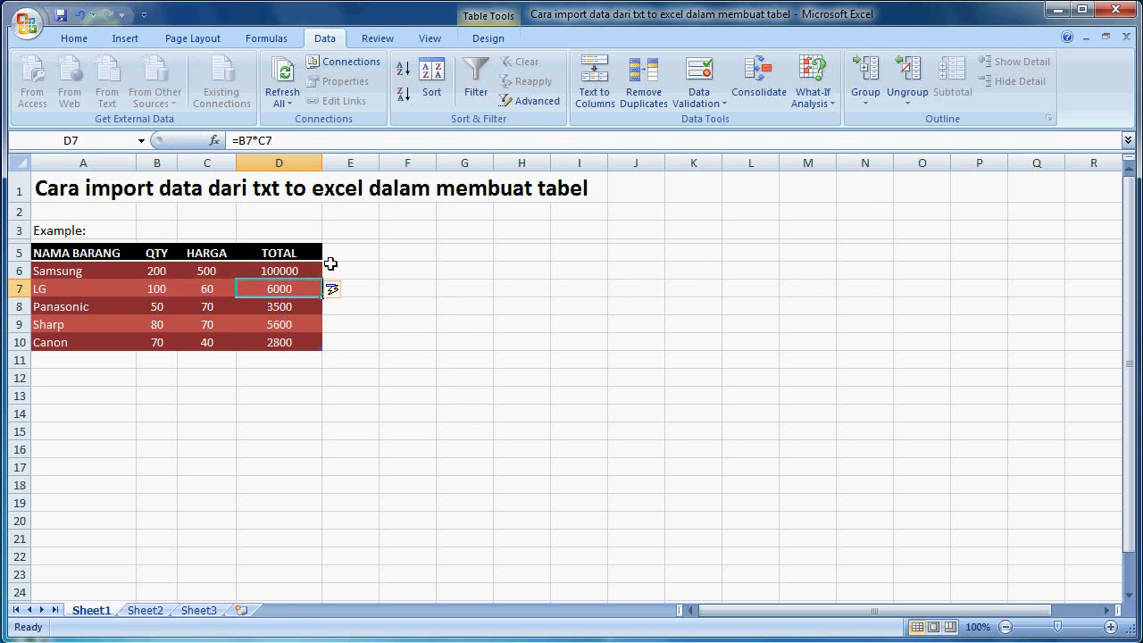
pyautogui.moveTo(214, 271); pyautogui.dragTo(270, 341)
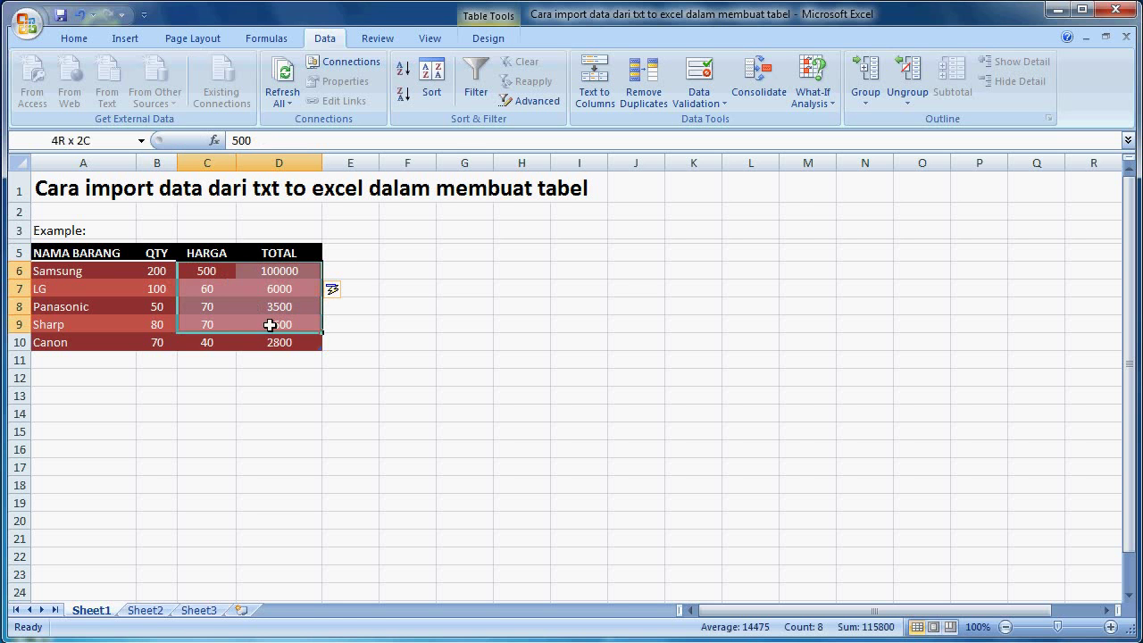
# Step: Format the HARGA and TOTAL values as Currency with 0 decimal places
pyautogui.rightClick(271, 289)
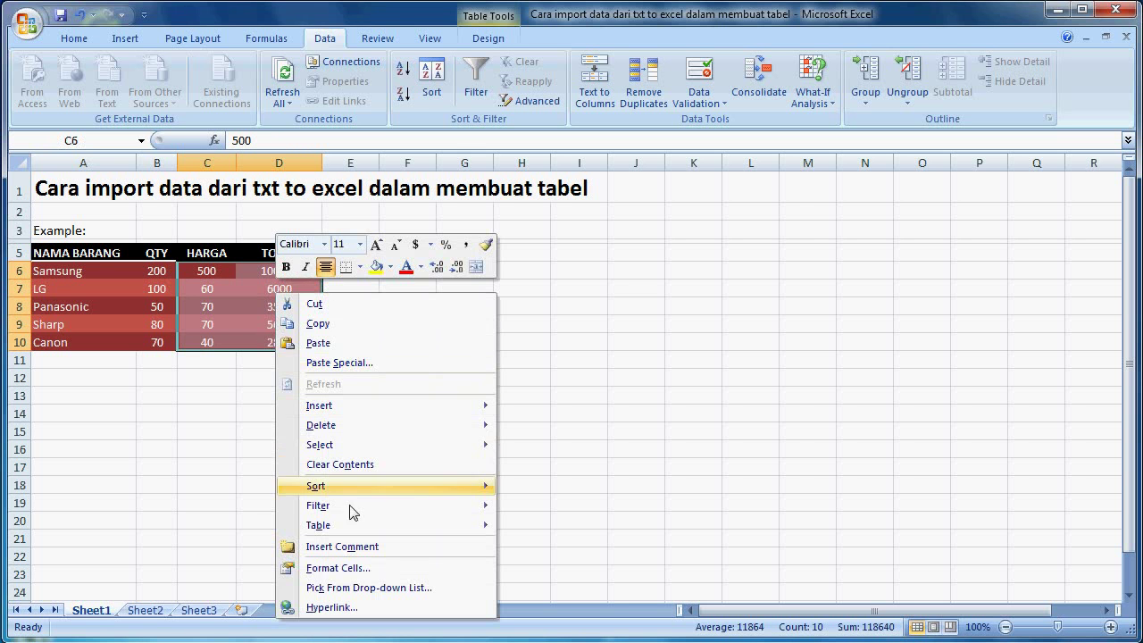
pyautogui.click(362, 569)
pyautogui.click(223, 454)
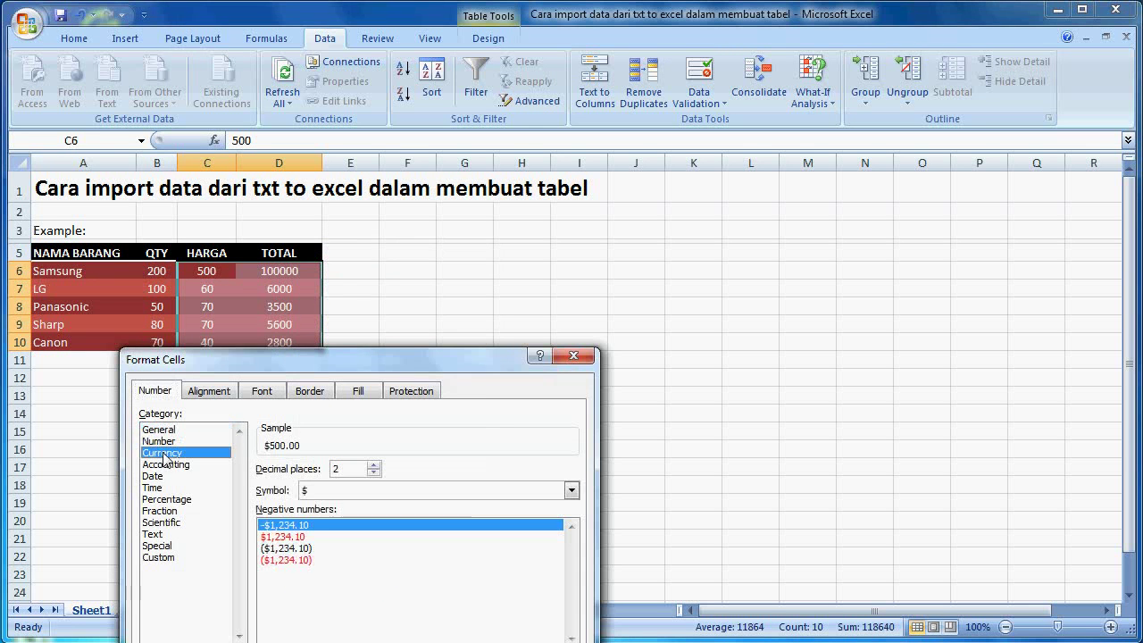
pyautogui.click(374, 473)
pyautogui.click(373, 472)
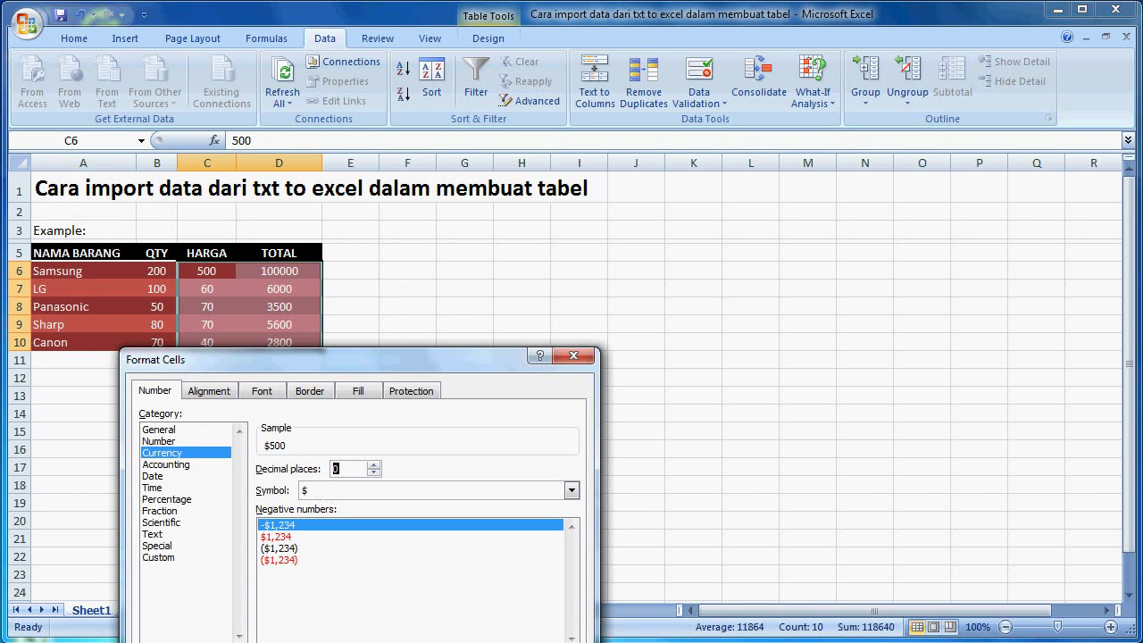
pyautogui.press('Return')
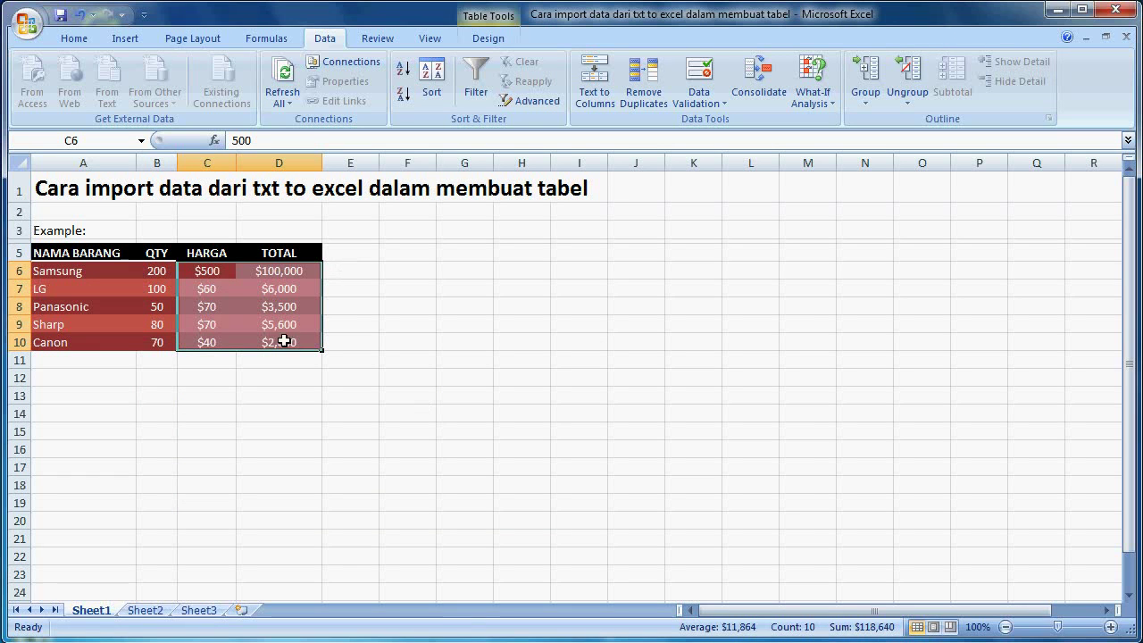
pyautogui.moveTo(68, 257); pyautogui.dragTo(255, 336)
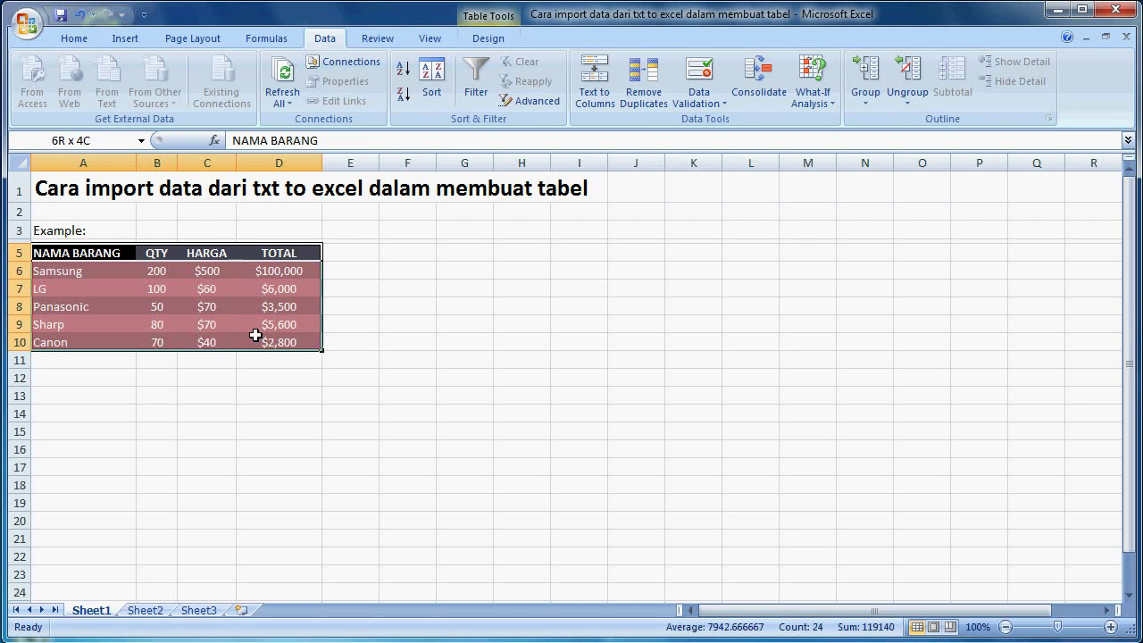
# Step: Increase the font size of the table text
pyautogui.click(74, 38)
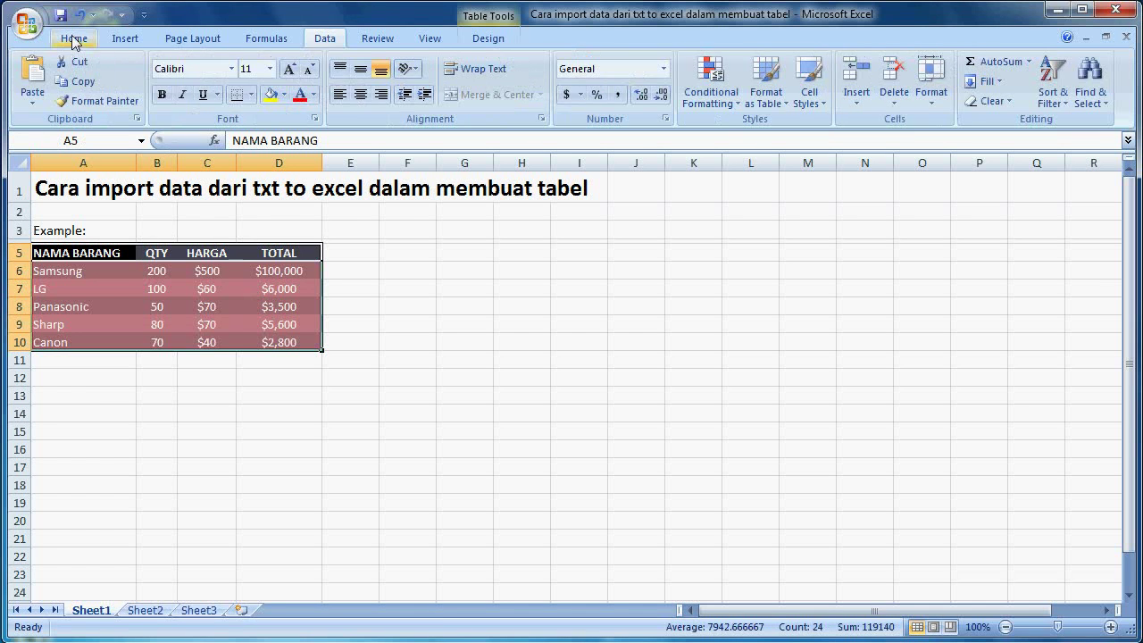
pyautogui.click(269, 69)
pyautogui.press('Escape')
# Step: Set column A's width to 23
pyautogui.click(104, 164)
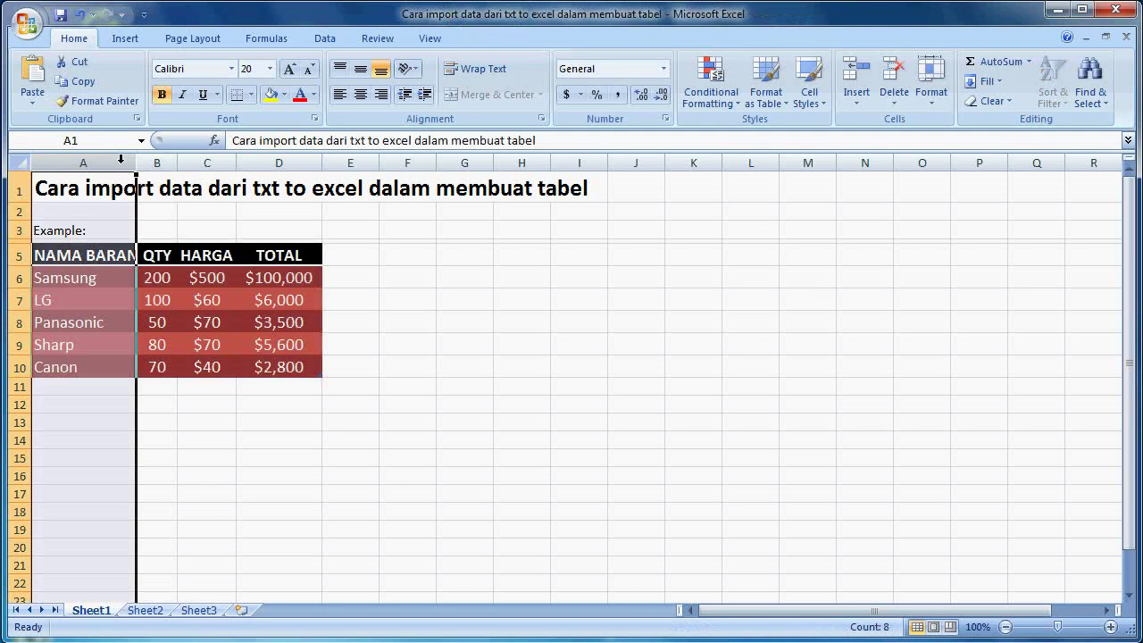
pyautogui.click(931, 83)
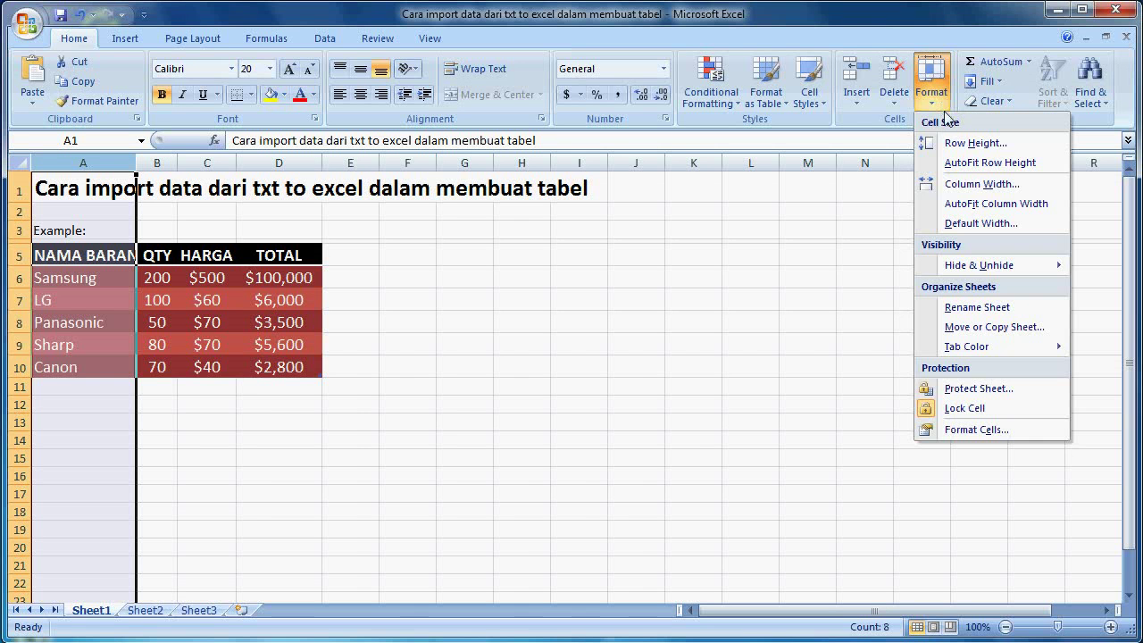
pyautogui.click(955, 186)
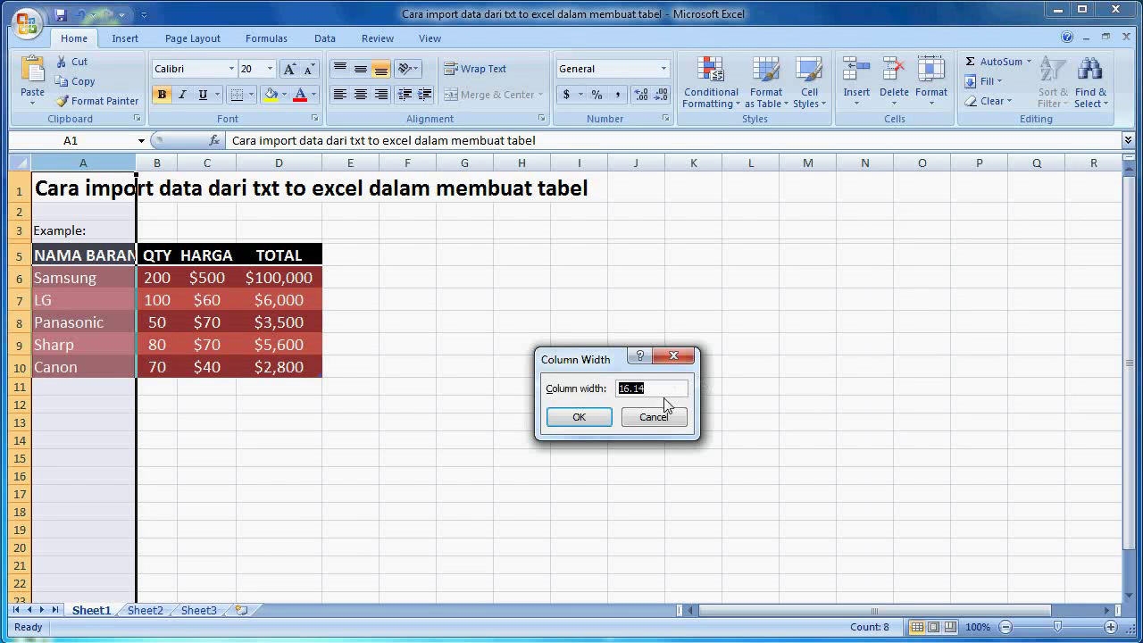
pyautogui.write('23')
pyautogui.click(578, 416)
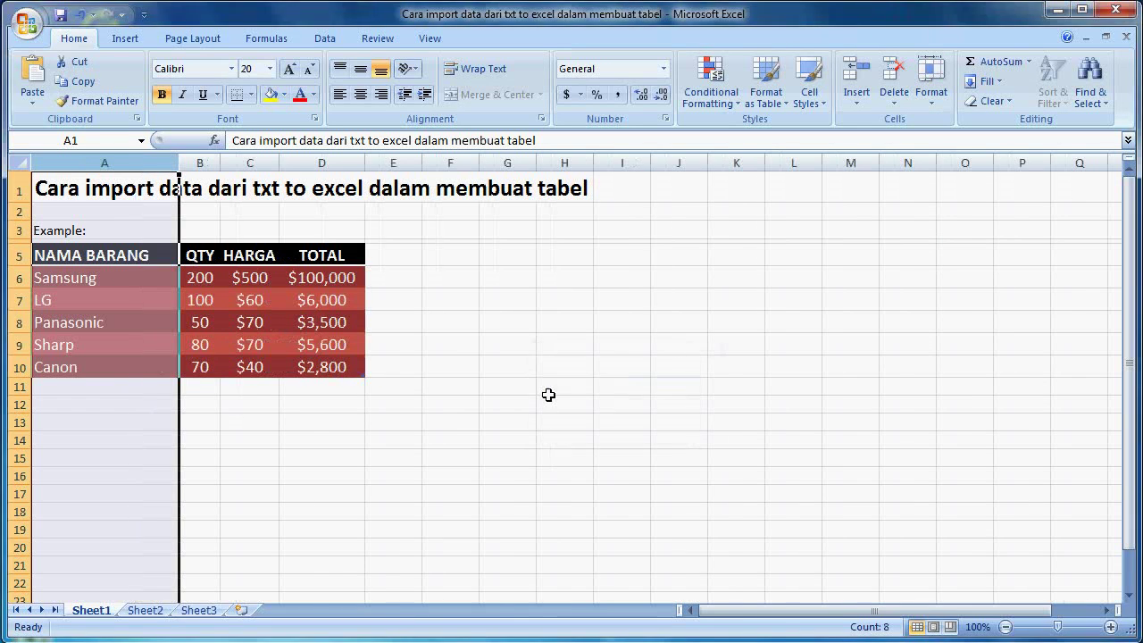
# Step: Set columns B through D to width 13, then return to the sales text file
pyautogui.moveTo(199, 162); pyautogui.dragTo(322, 163)
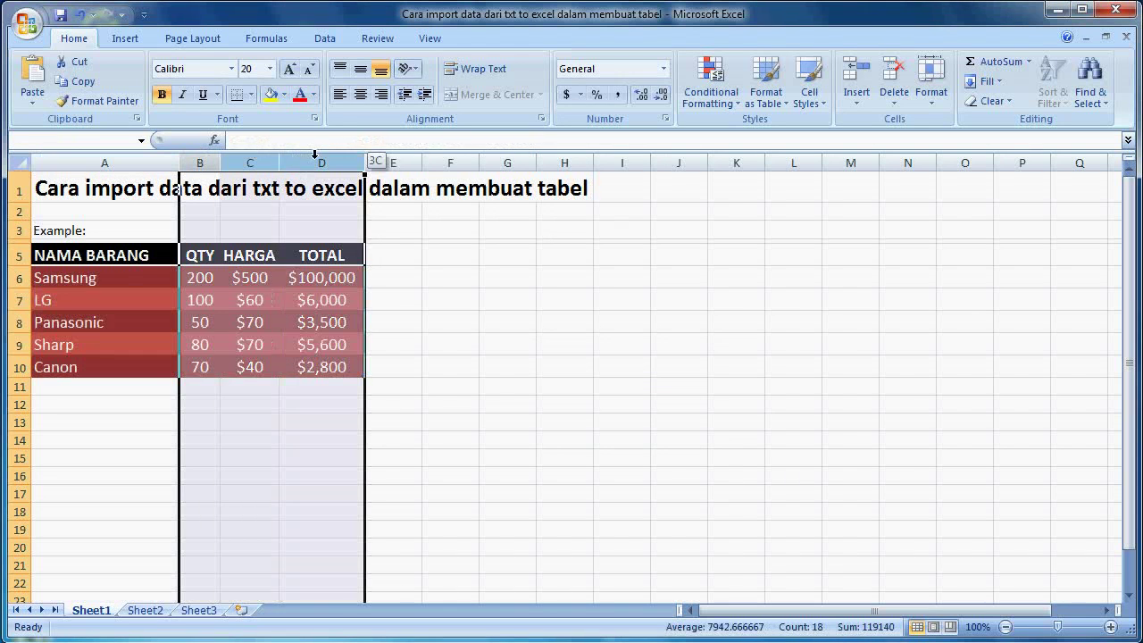
pyautogui.click(931, 90)
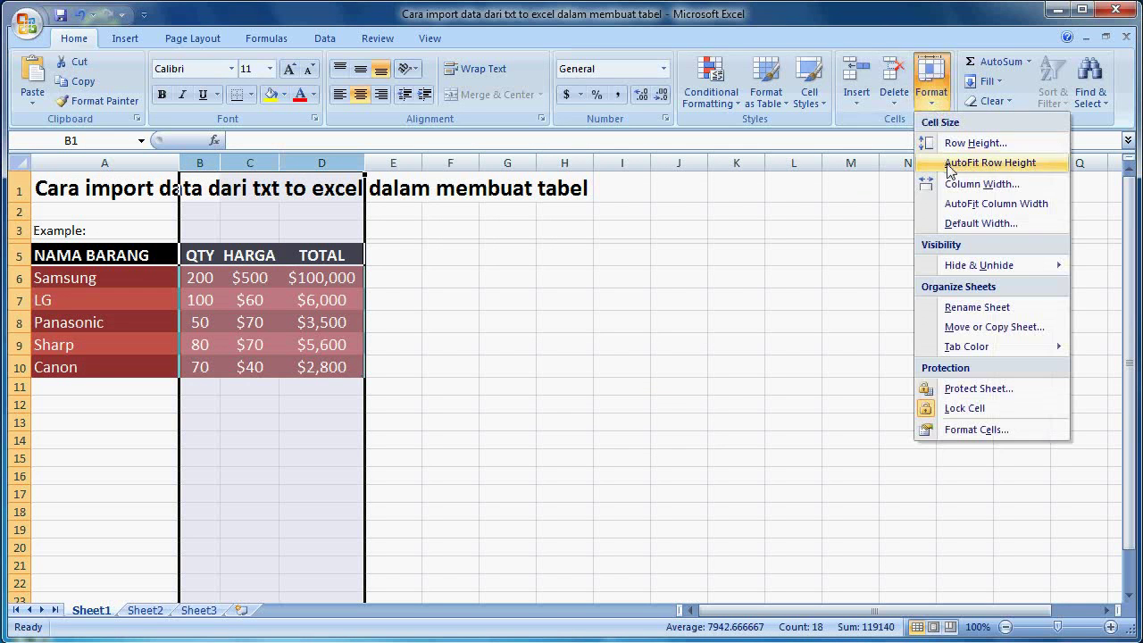
pyautogui.click(954, 184)
pyautogui.write('13')
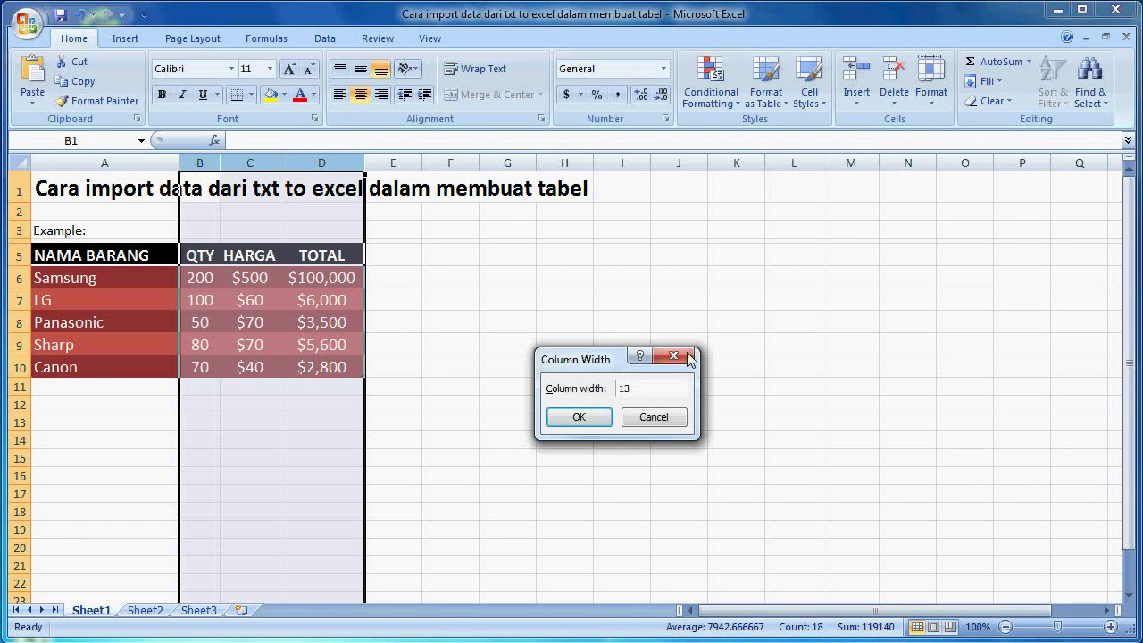
pyautogui.click(586, 416)
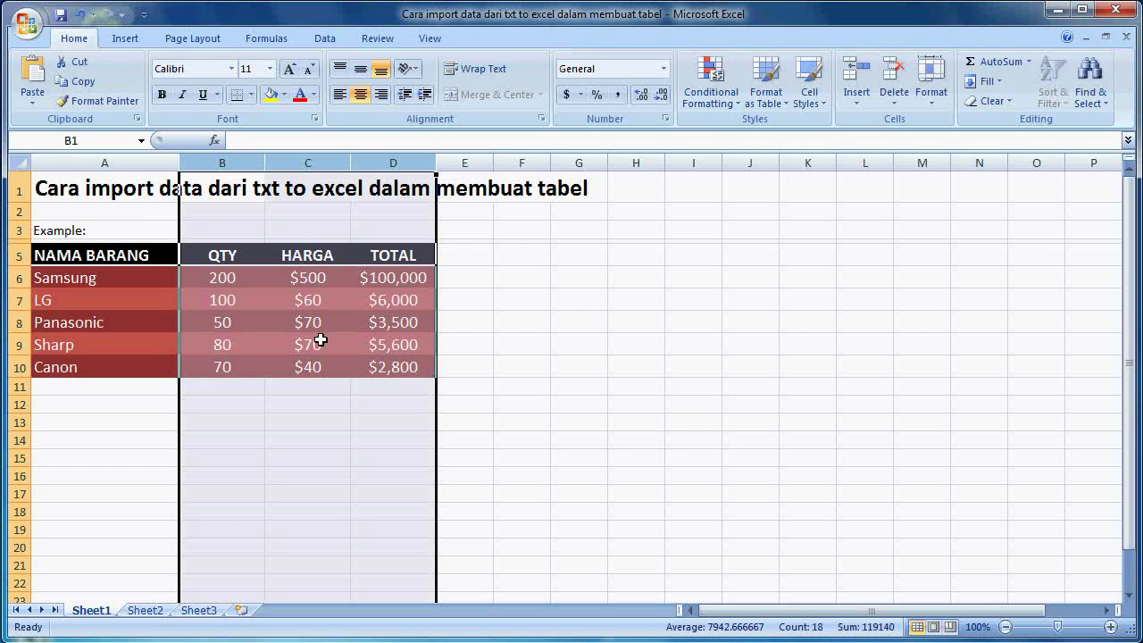
pyautogui.click(402, 404)
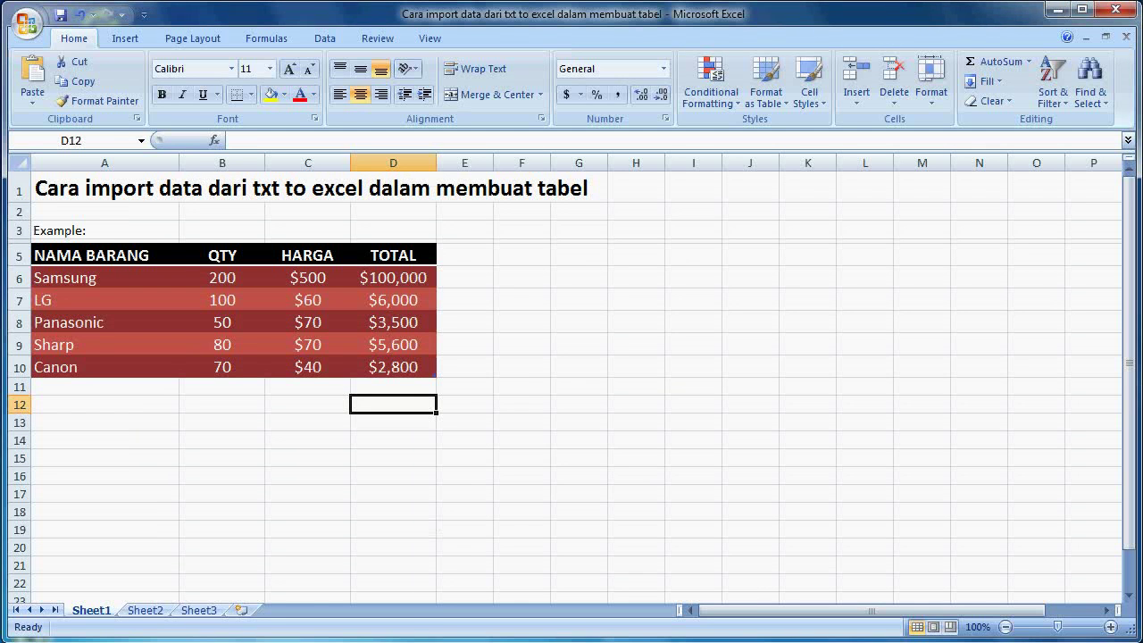
pyautogui.hotkey('alt', 'Tab')
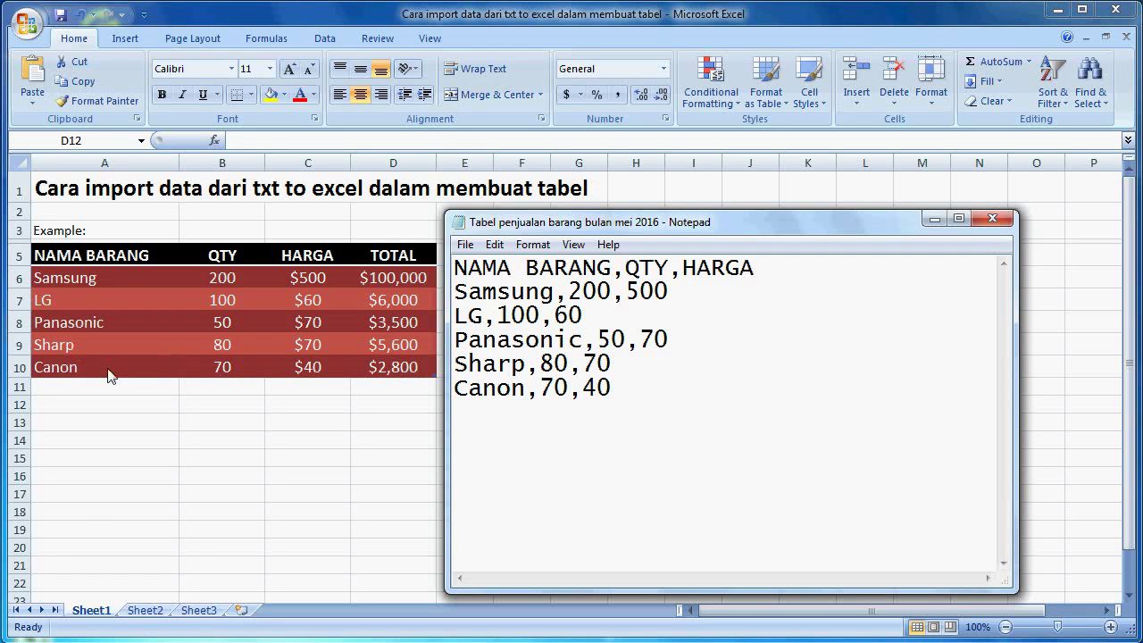
pyautogui.click(382, 403)
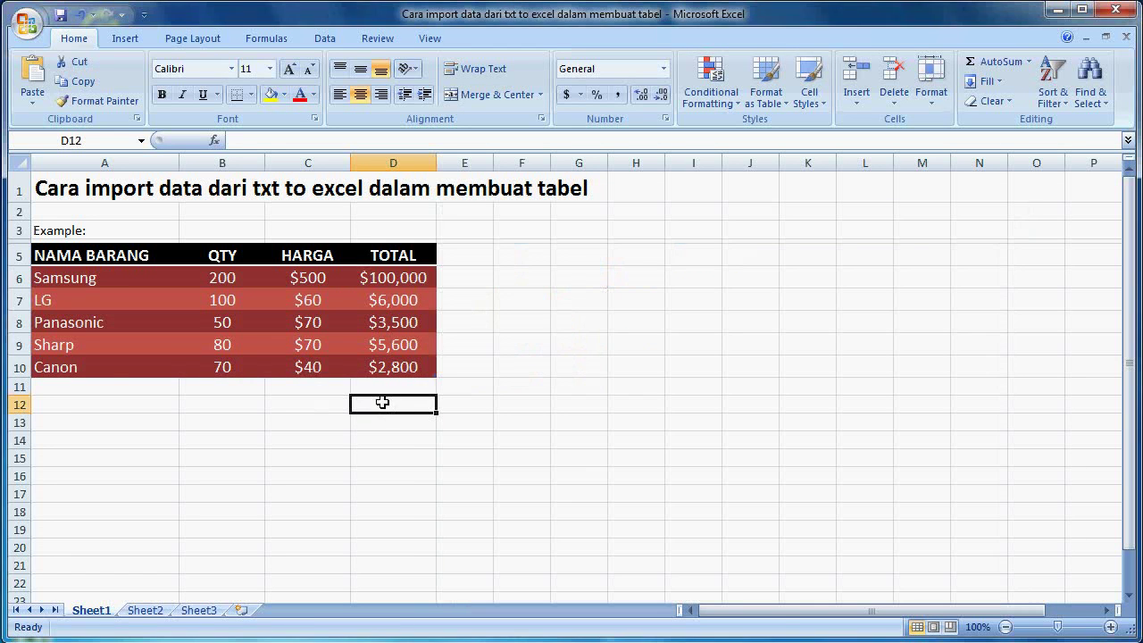